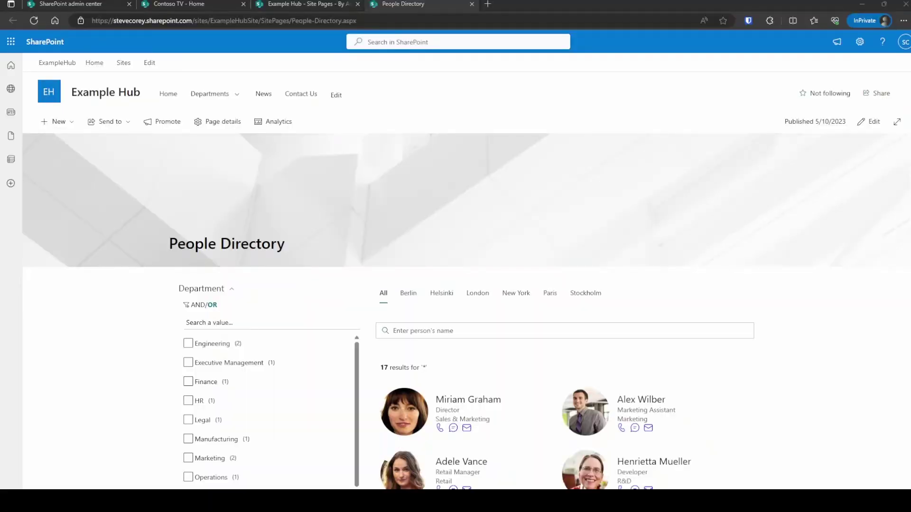
# - Put the People Directory page in edit mode and open page 2 of the results web part's settings
pyautogui.scroll(-3, 451, 311)
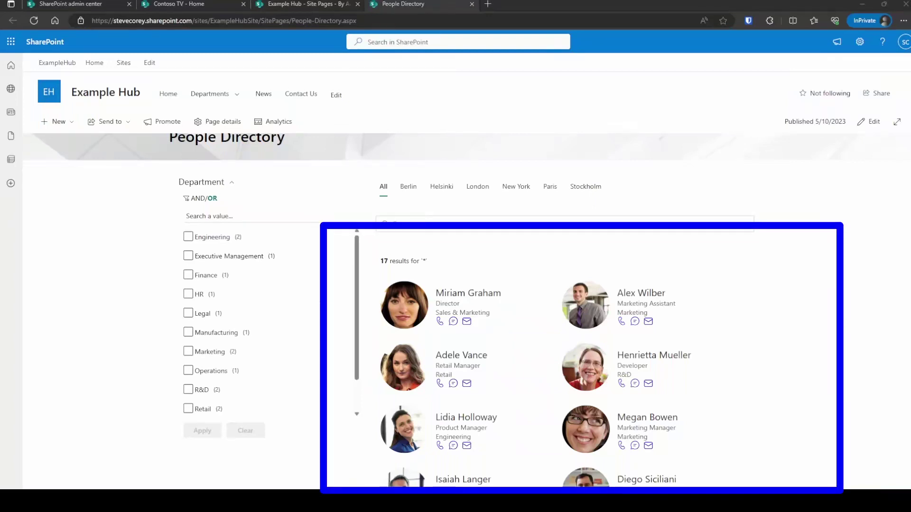
pyautogui.click(870, 122)
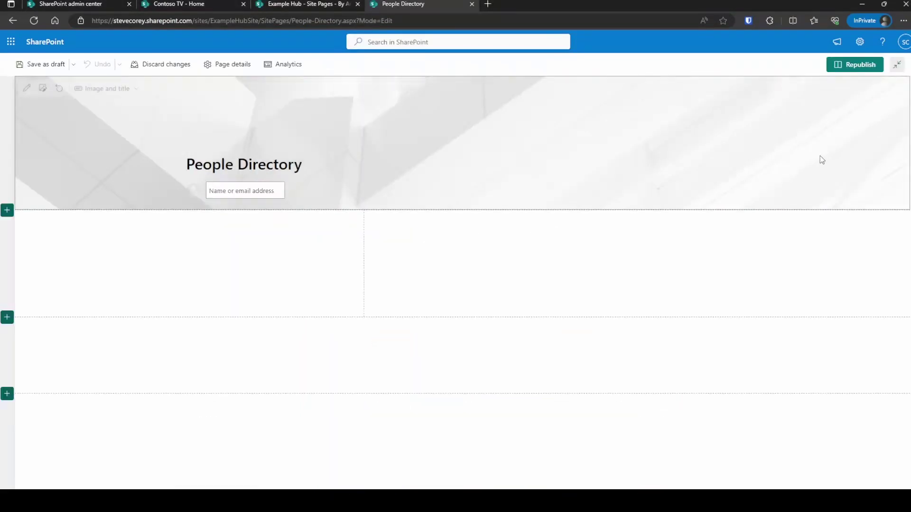
pyautogui.scroll(-2, 611, 326)
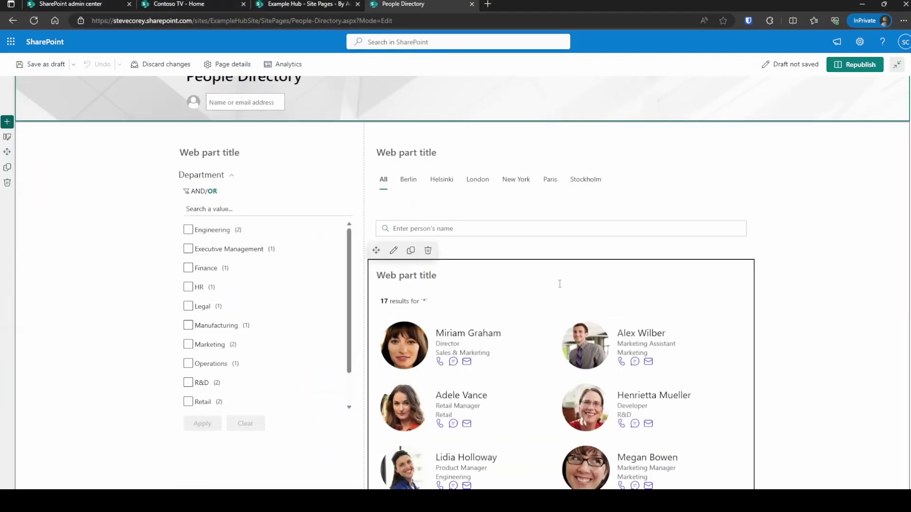
pyautogui.click(393, 250)
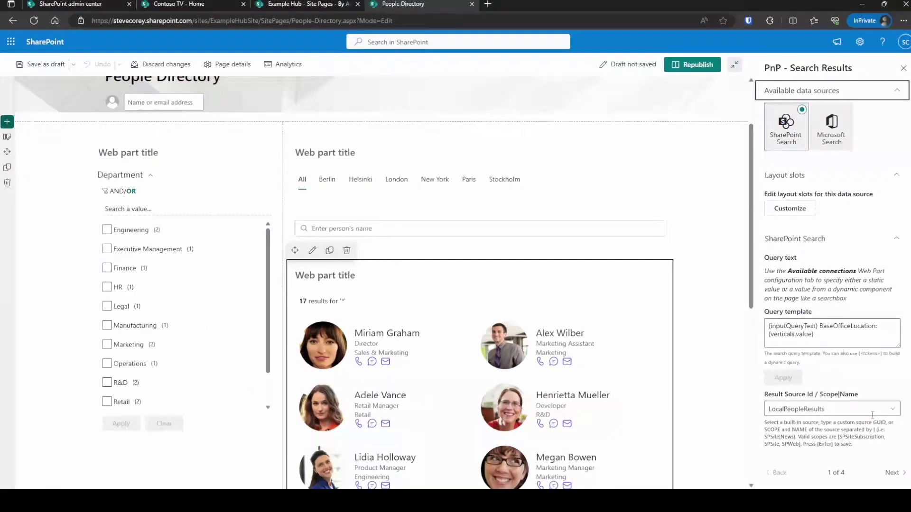
pyautogui.click(892, 473)
# - Open the results template code editor and scroll through the template code
pyautogui.scroll(-1, 849, 379)
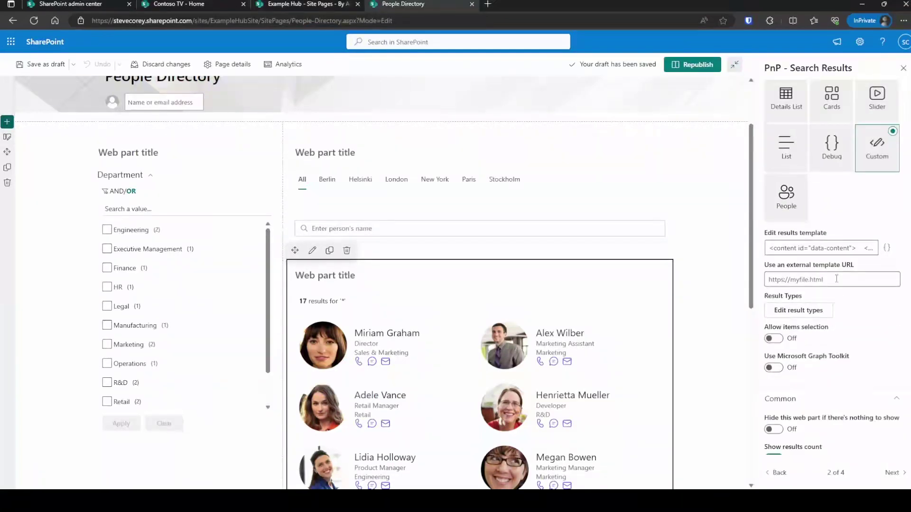
pyautogui.click(872, 248)
pyautogui.scroll(-1, 902, 179)
pyautogui.scroll(-15, 901, 179)
pyautogui.hscroll(3, 838, 308)
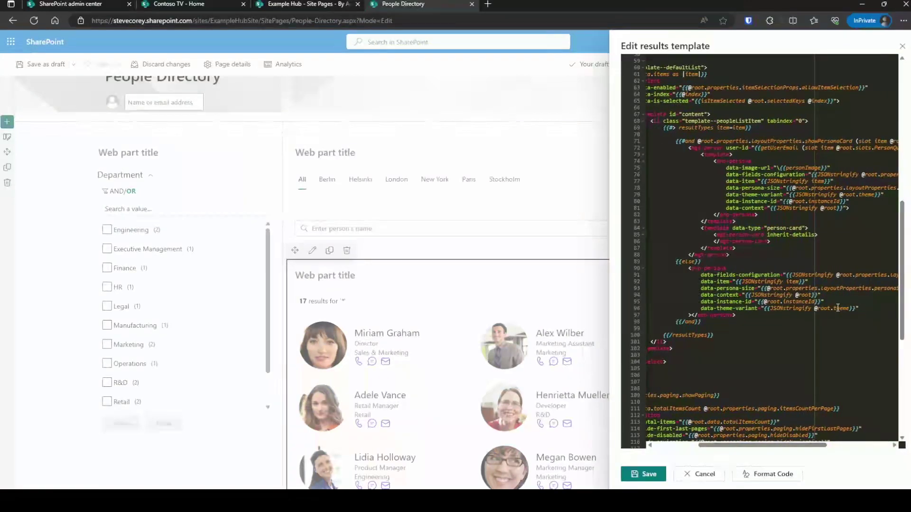
pyautogui.scroll(-6, 838, 308)
pyautogui.hscroll(-2, 815, 305)
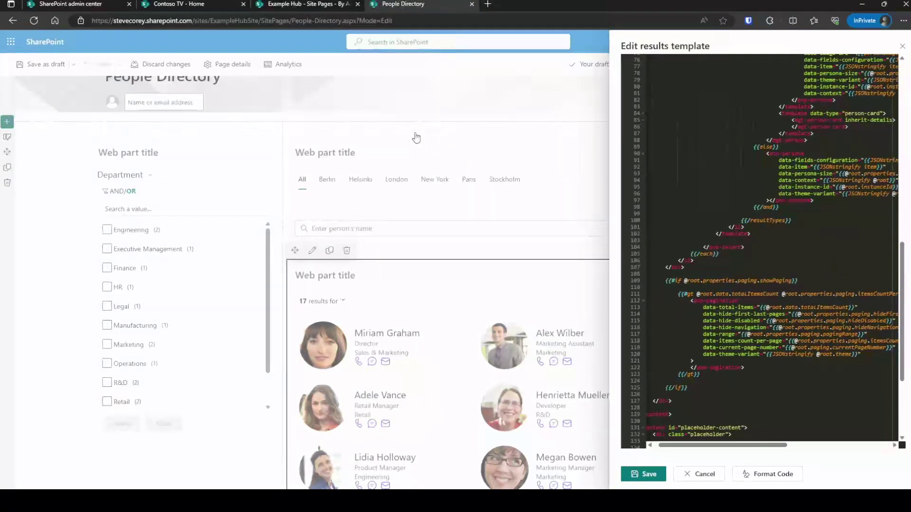
# - From Active sites, start a new communication site named PnPTemplates
pyautogui.click(79, 4)
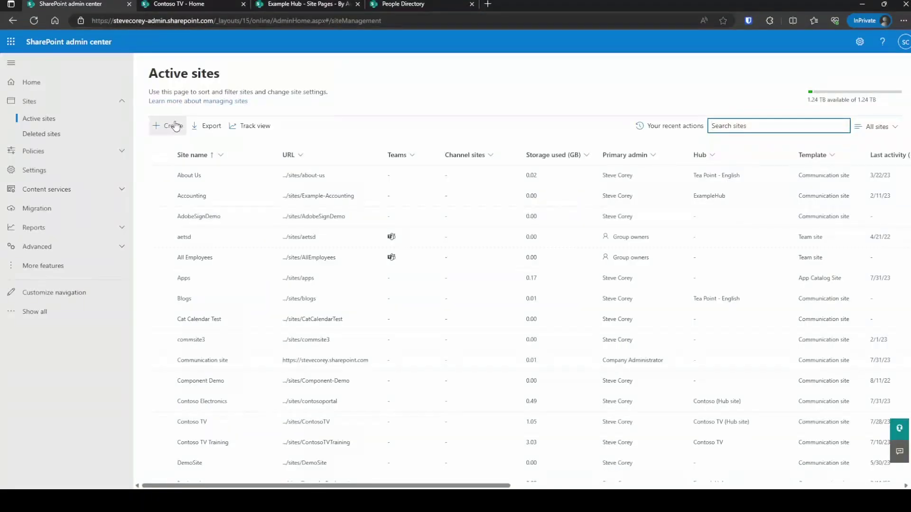
pyautogui.click(167, 127)
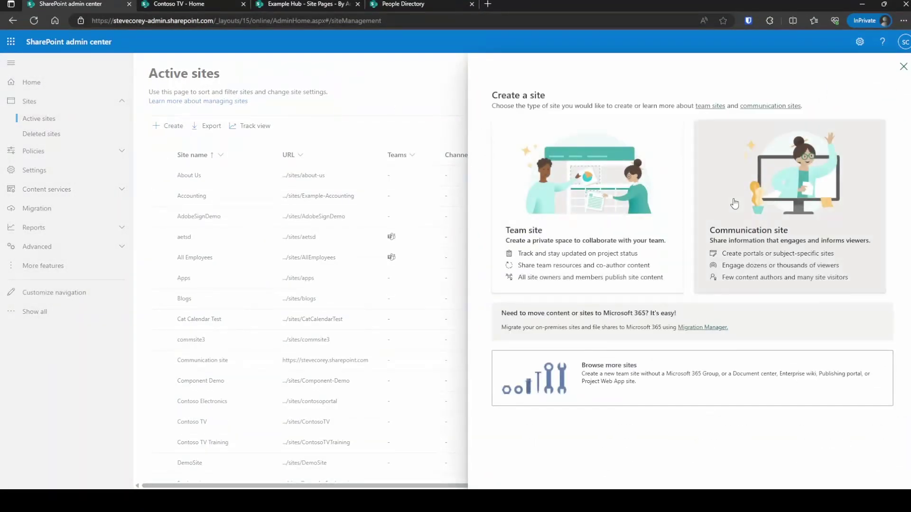
pyautogui.click(720, 153)
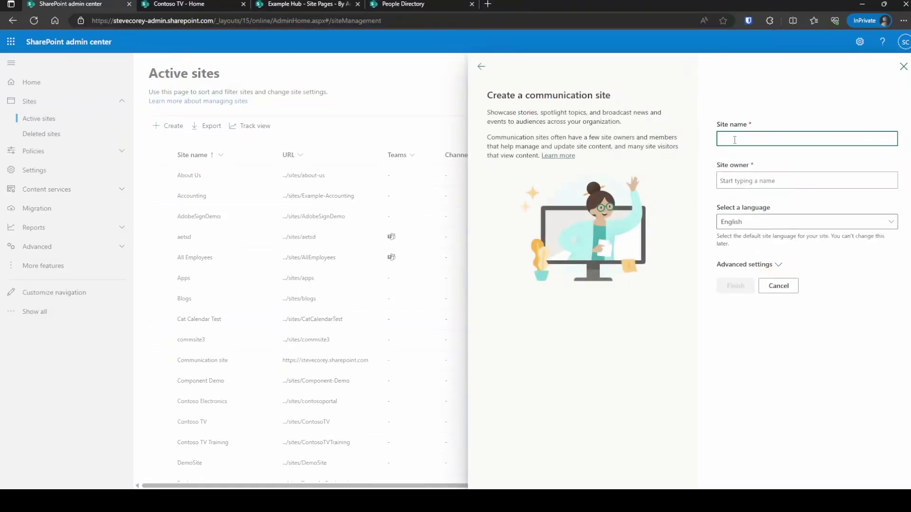
pyautogui.write('PnPTemplates')
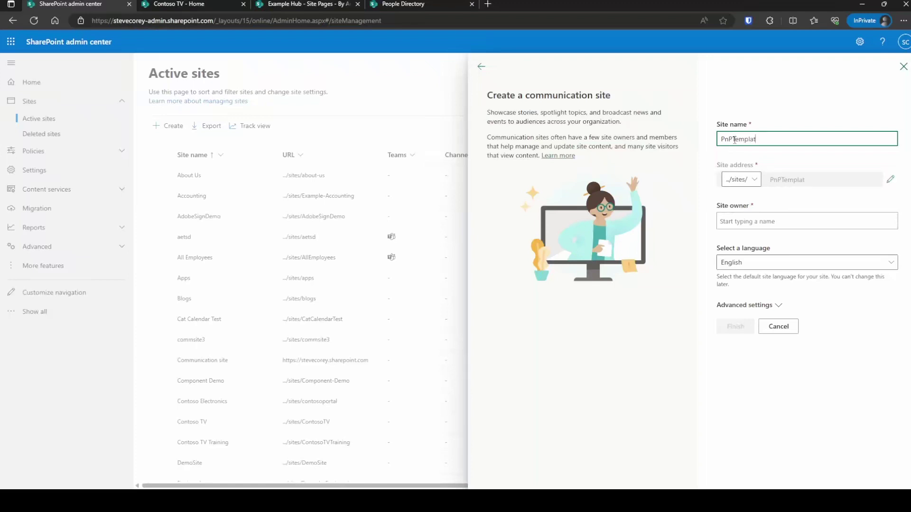
# - Assign a site owner, finish creating the site, and open its Site contents
pyautogui.click(743, 222)
pyautogui.write('st')
pyautogui.click(757, 263)
pyautogui.click(735, 351)
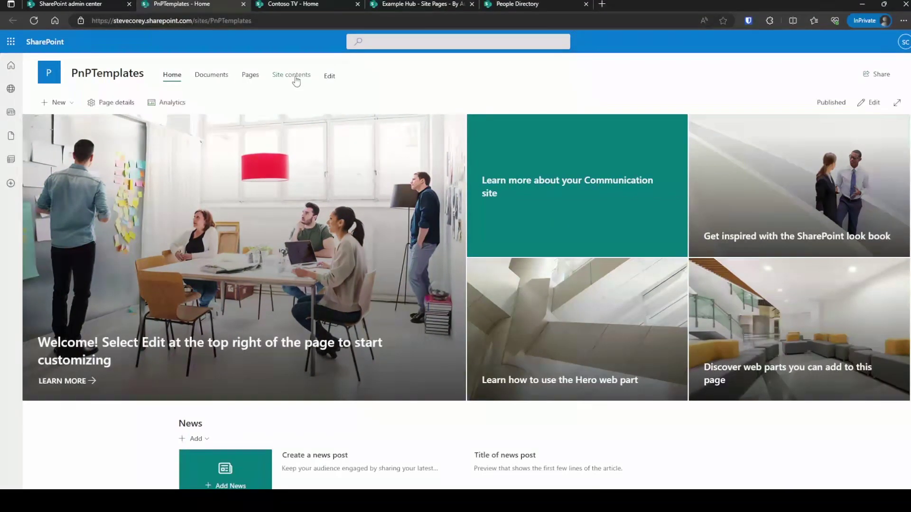
pyautogui.click(294, 77)
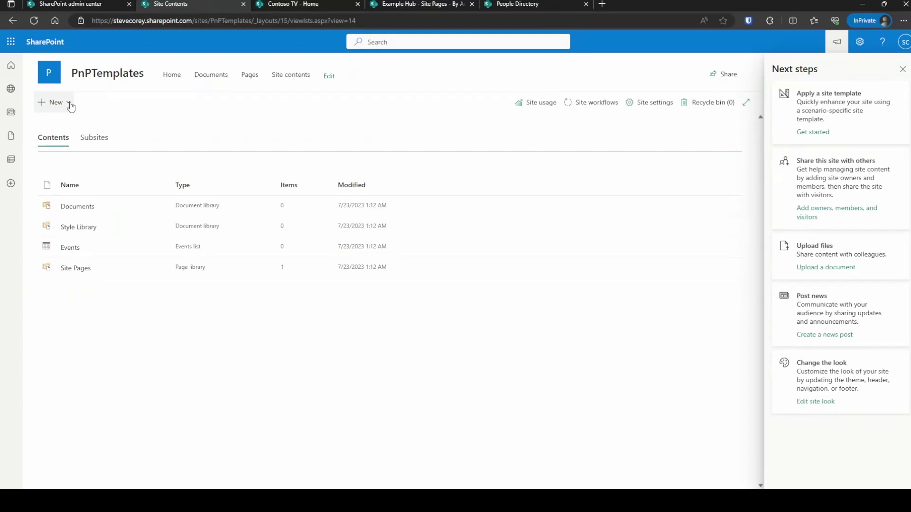
# - Begin a new document library on the site, entering the name PnPTemplates
pyautogui.click(71, 107)
pyautogui.click(71, 139)
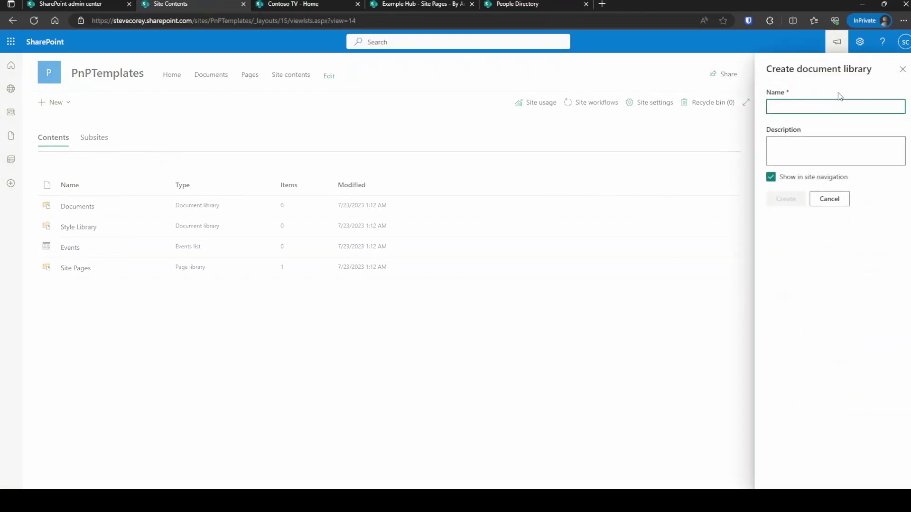
pyautogui.write('PnPTempalt')
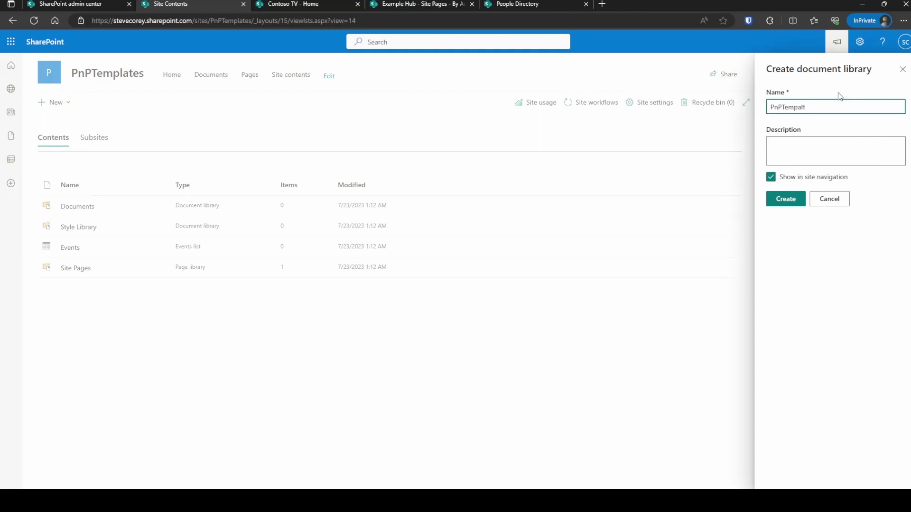
pyautogui.write('eslates')
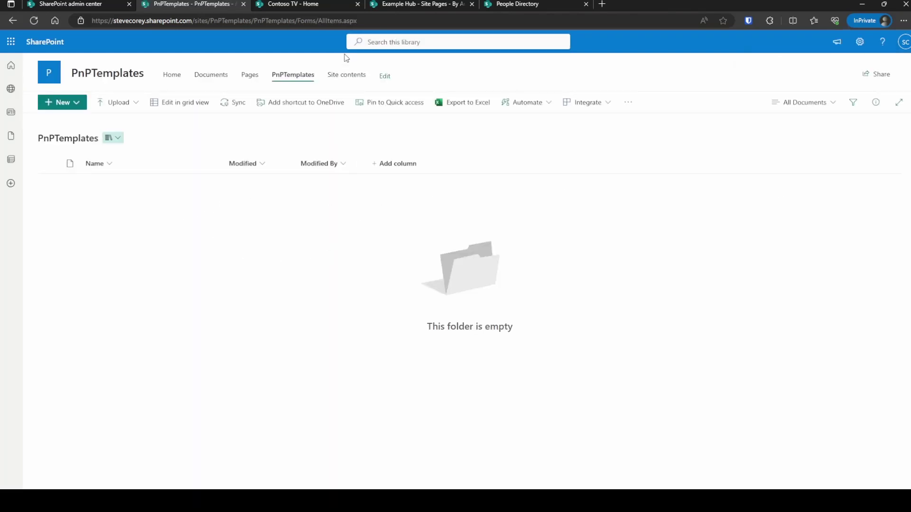
# - Paste the People Directory results template code into a new Notepad window
pyautogui.click(548, 5)
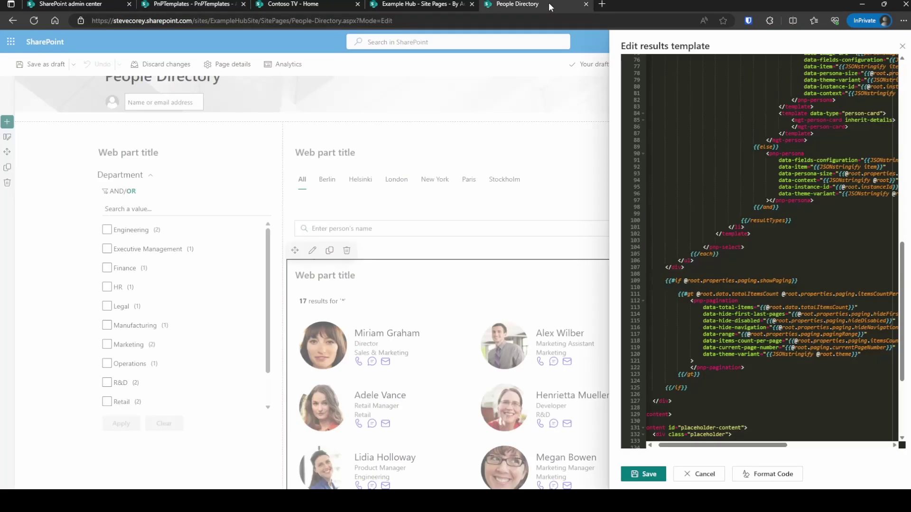
pyautogui.click(763, 257)
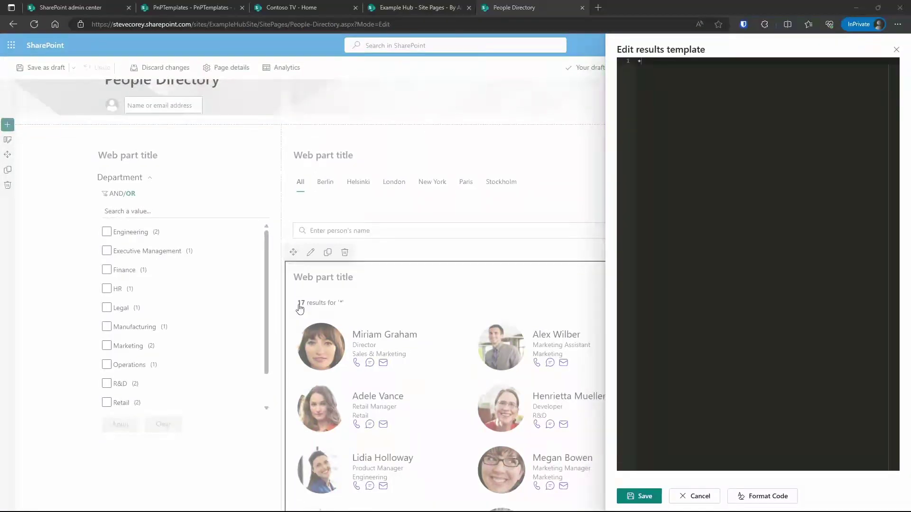
pyautogui.press('super+r')
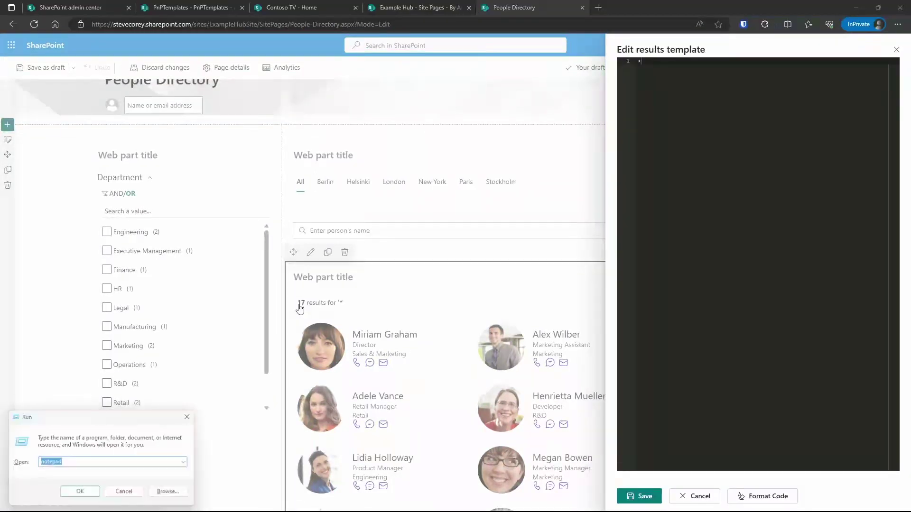
pyautogui.press('Return')
pyautogui.hotkey('ctrl', 'v')
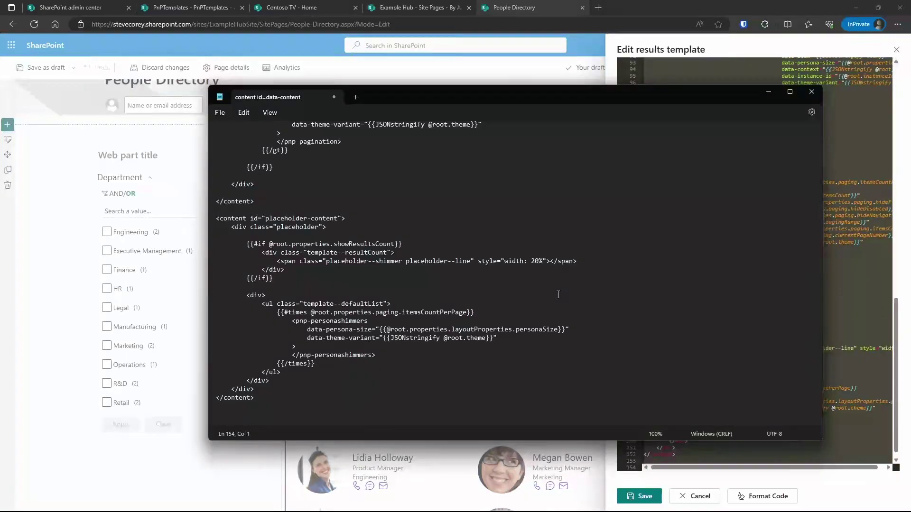
# - Save the code as PeopleDirectory.html and close Notepad
pyautogui.click(219, 113)
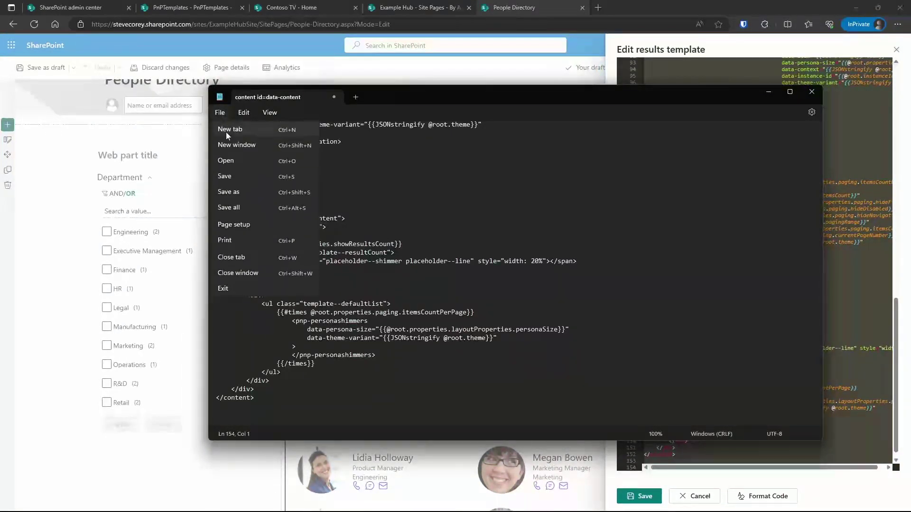
pyautogui.click(240, 201)
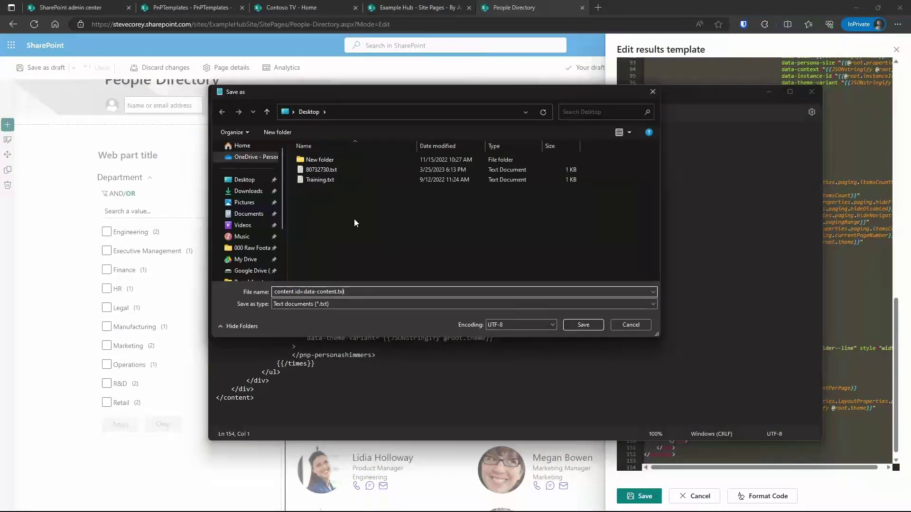
pyautogui.write('PeopleDire')
pyautogui.press('BackSpace')
pyautogui.press('BackSpace')
pyautogui.press('BackSpace')
pyautogui.write('irectory.html')
pyautogui.press('Return')
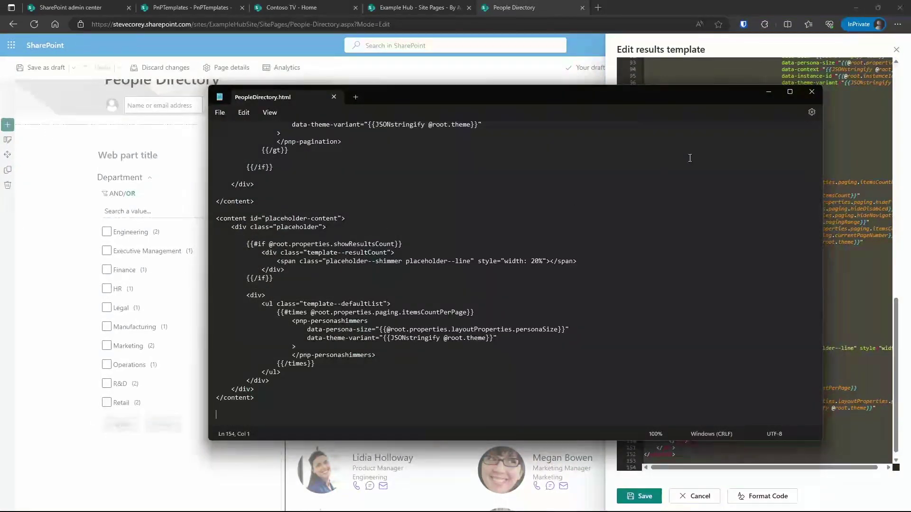
pyautogui.click(810, 92)
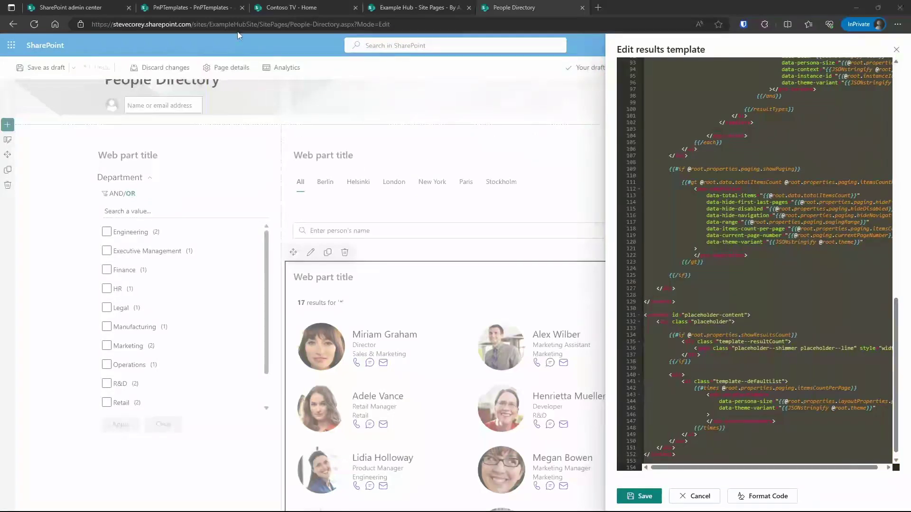
# - Upload PeopleDirectory.html into the PnPTemplates library and open its Library settings
pyautogui.click(206, 7)
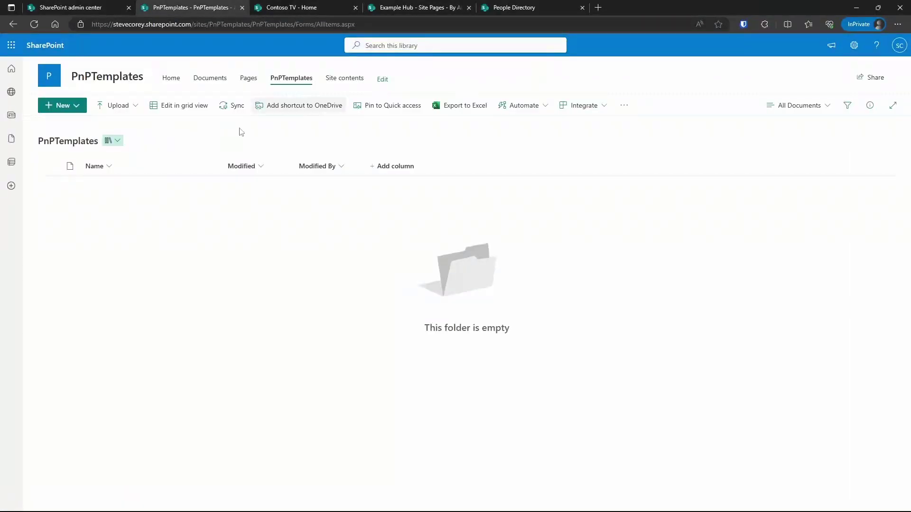
pyautogui.click(114, 105)
pyautogui.click(121, 131)
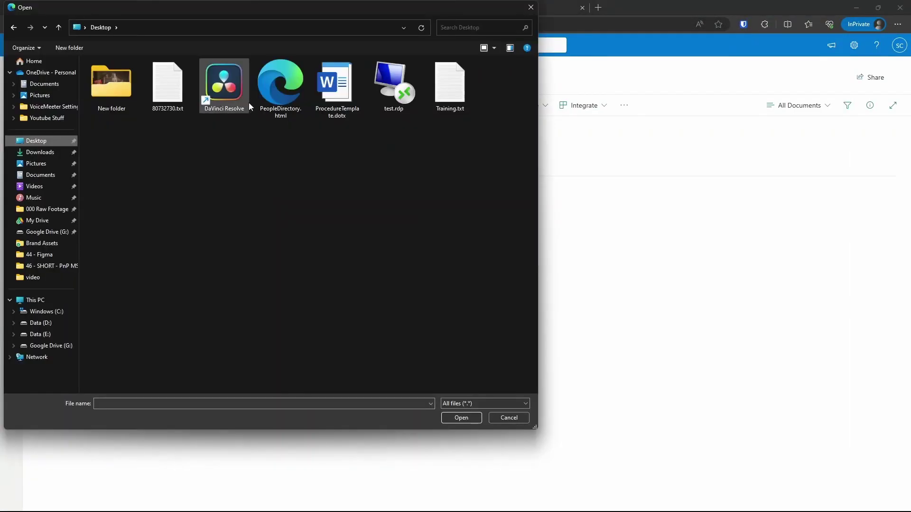
pyautogui.doubleClick(292, 107)
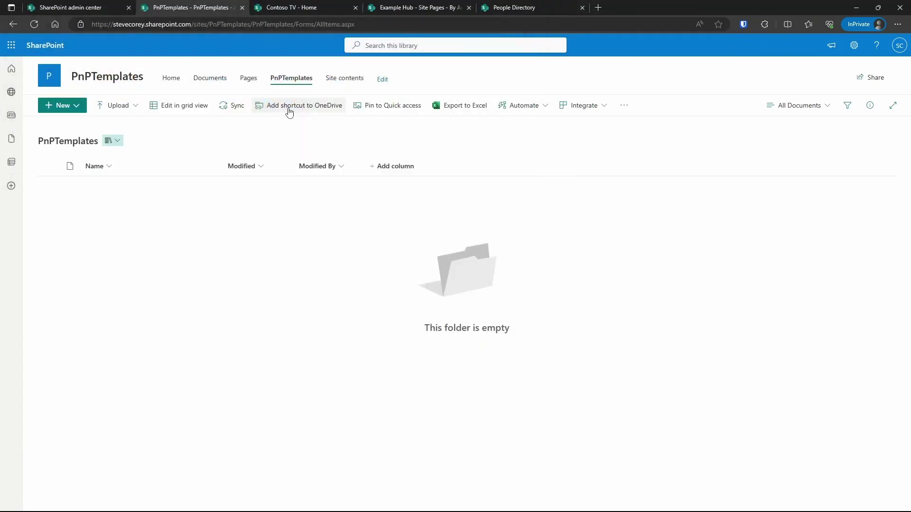
pyautogui.click(854, 45)
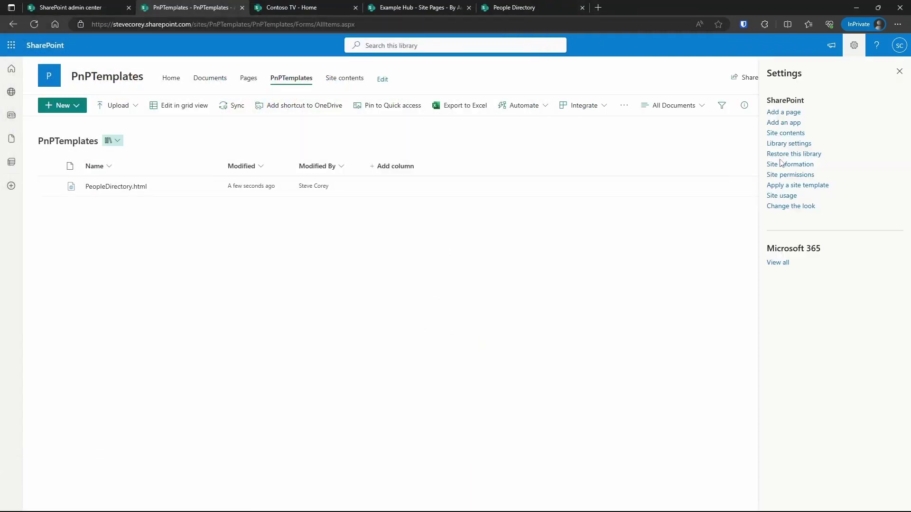
pyautogui.click(786, 144)
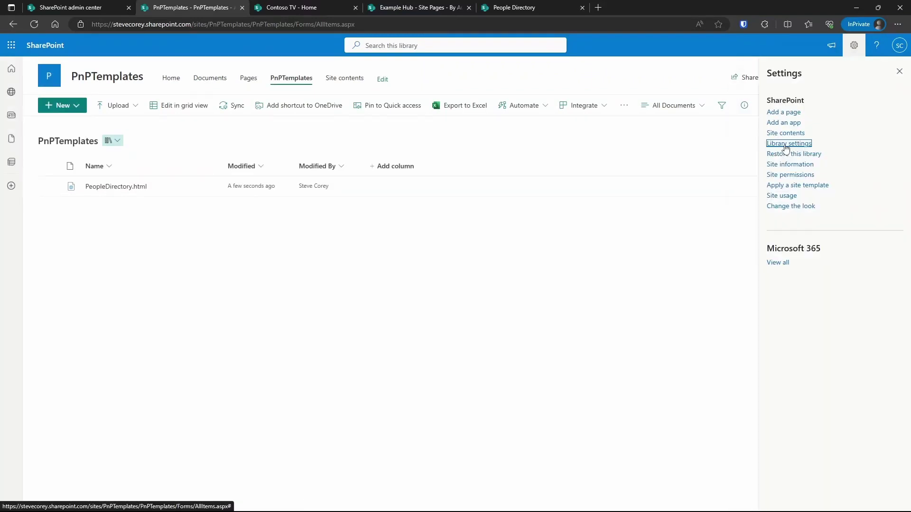
# - Stop the PnPTemplates library inheriting permissions from the parent site
pyautogui.click(787, 147)
pyautogui.click(790, 199)
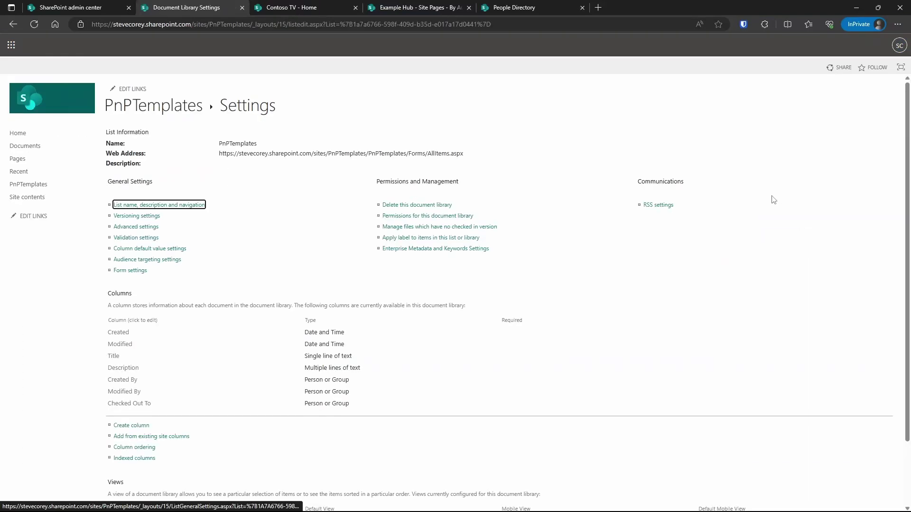
pyautogui.click(423, 217)
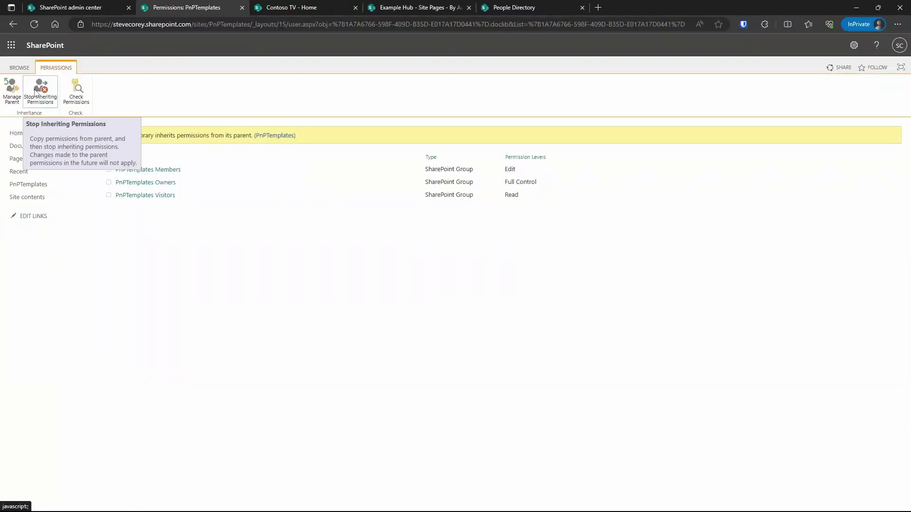
pyautogui.click(35, 92)
pyautogui.click(500, 93)
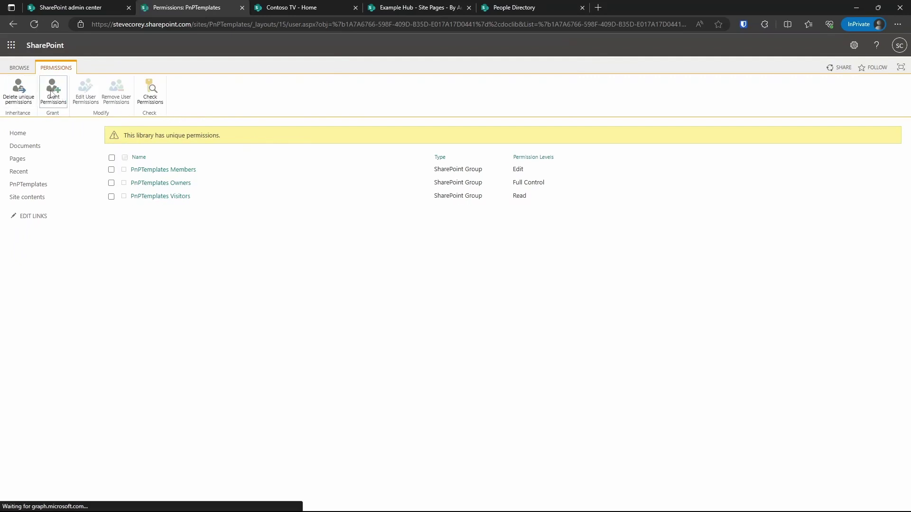
# - Grant Everyone except external users Read access to the library, without an email invitation
pyautogui.click(53, 93)
pyautogui.write('everyone')
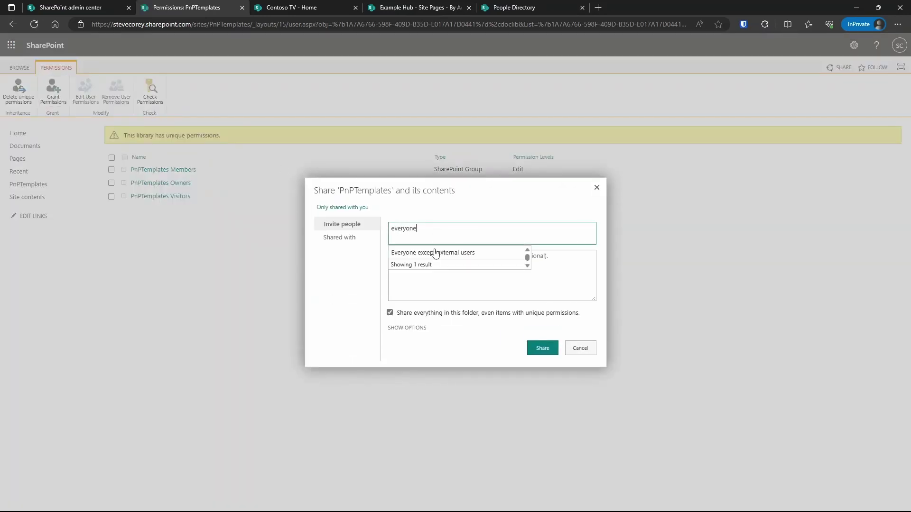
pyautogui.click(433, 252)
pyautogui.doubleClick(406, 333)
pyautogui.click(408, 333)
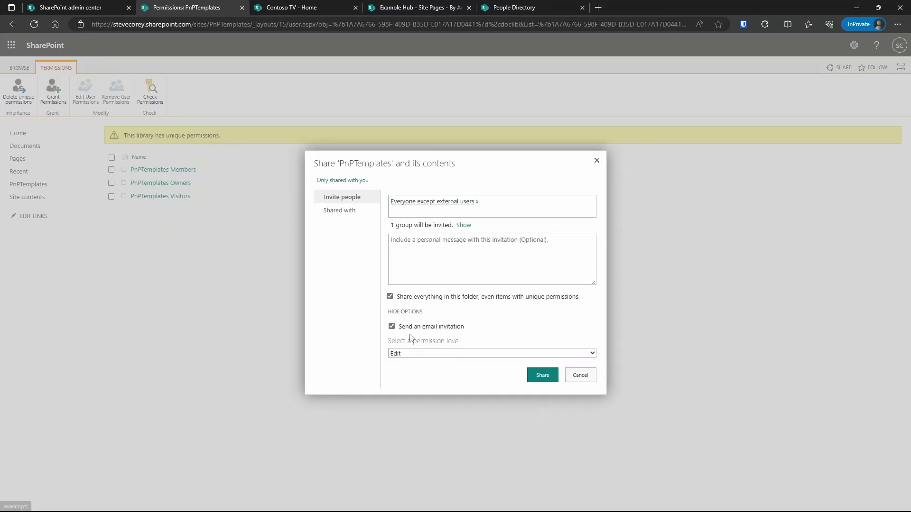
pyautogui.click(414, 328)
pyautogui.click(444, 355)
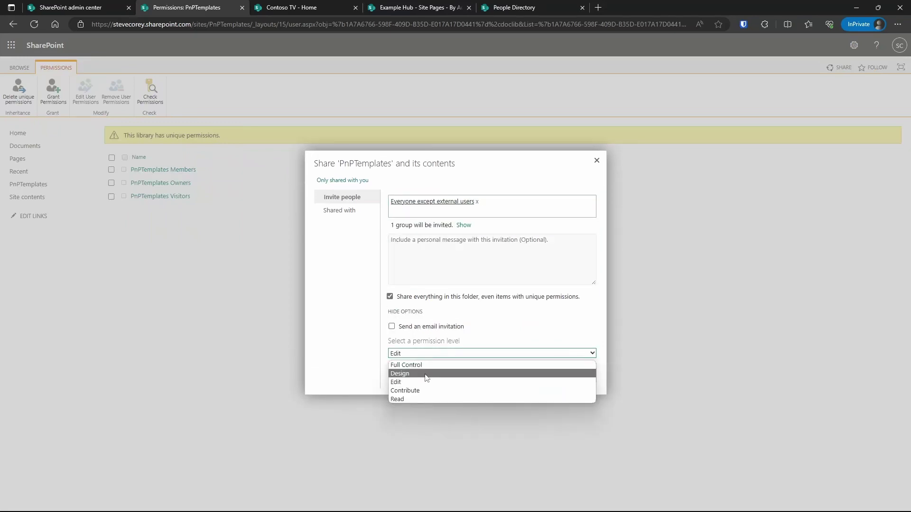
pyautogui.click(422, 399)
pyautogui.click(538, 376)
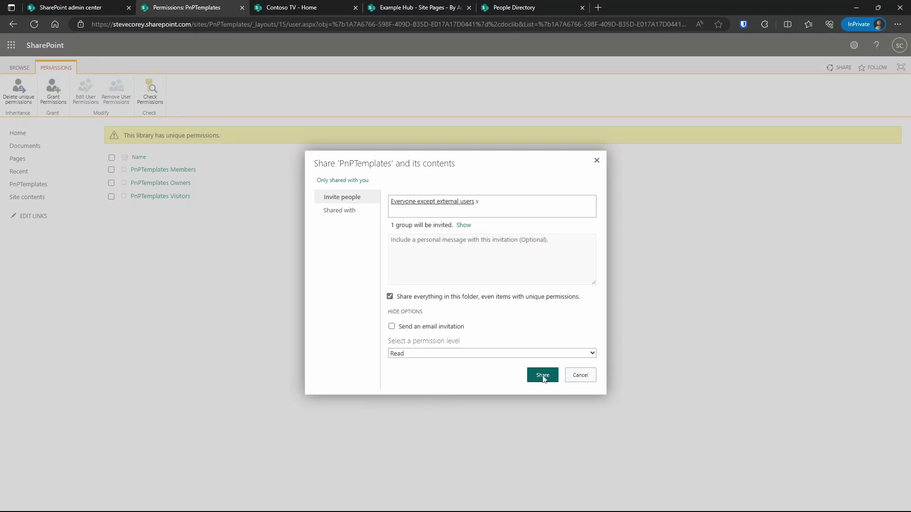
pyautogui.click(543, 375)
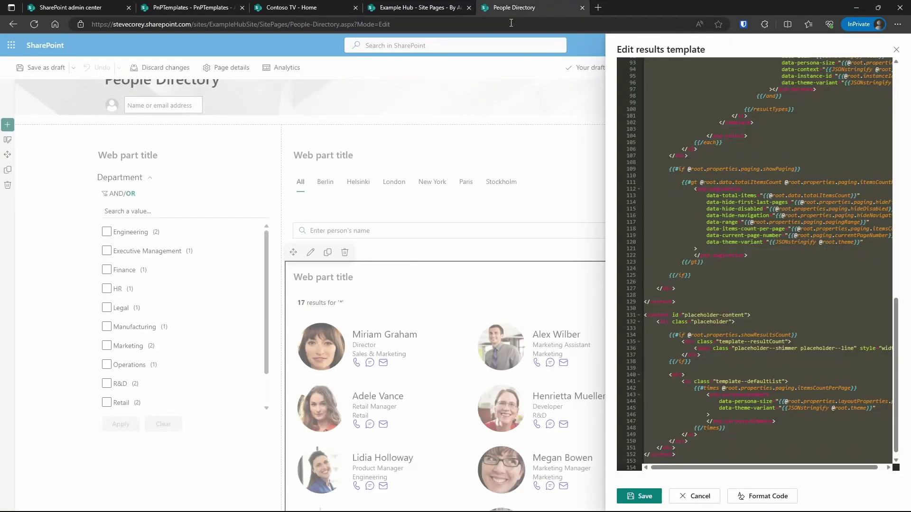
# - Delete all of the inline results template code and save the empty template
pyautogui.click(729, 366)
pyautogui.hotkey('ctrl', 'a')
pyautogui.press('Delete')
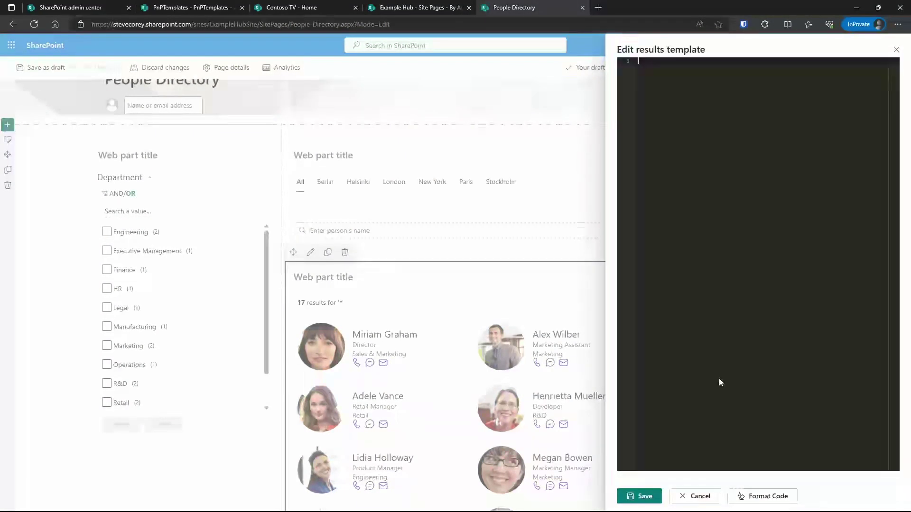
pyautogui.click(640, 496)
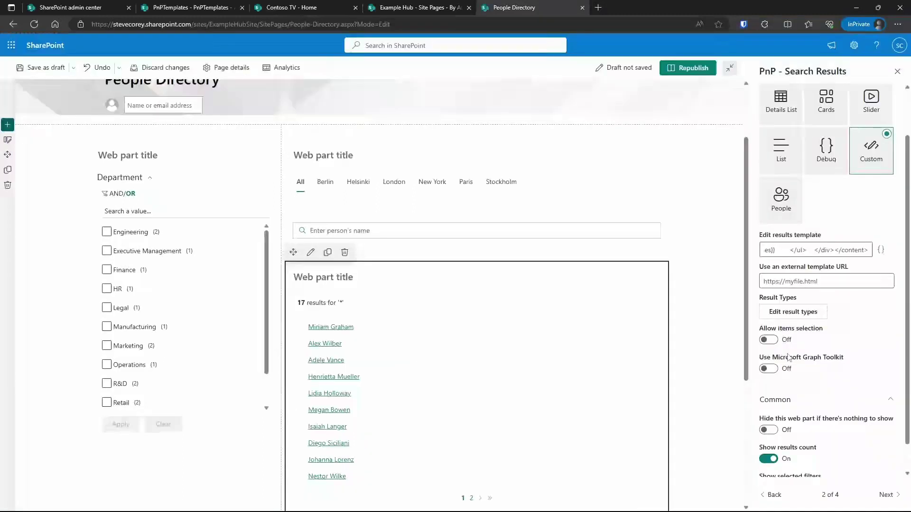
# - Paste the PeopleDirectory.html link as the external template URL and republish the page
pyautogui.click(830, 284)
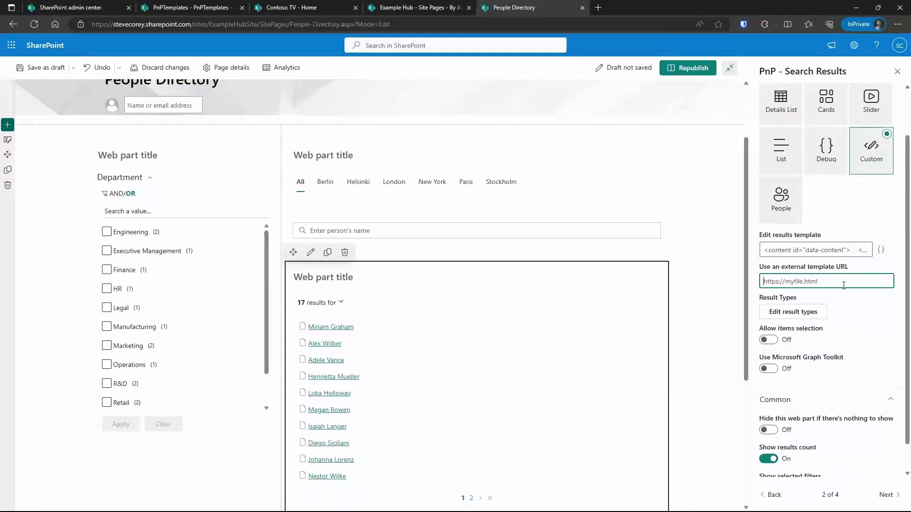
pyautogui.hotkey('ctrl', 'v')
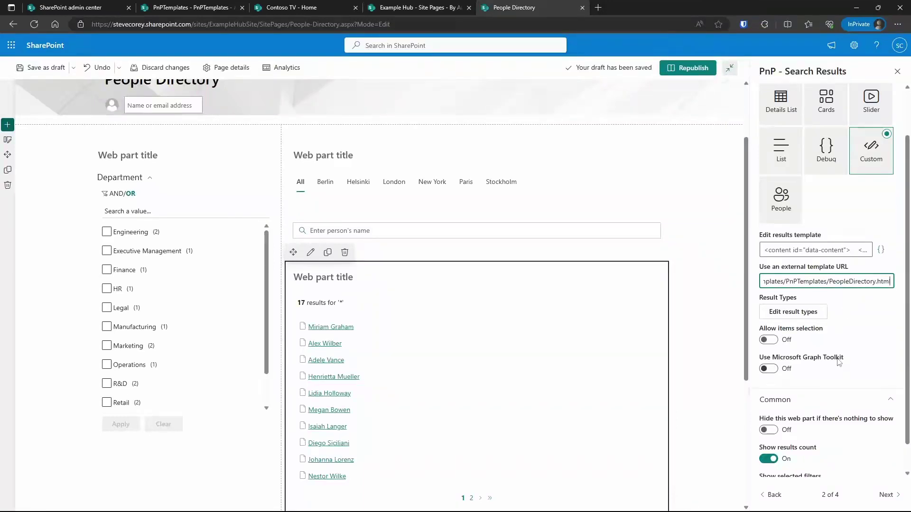
pyautogui.click(684, 71)
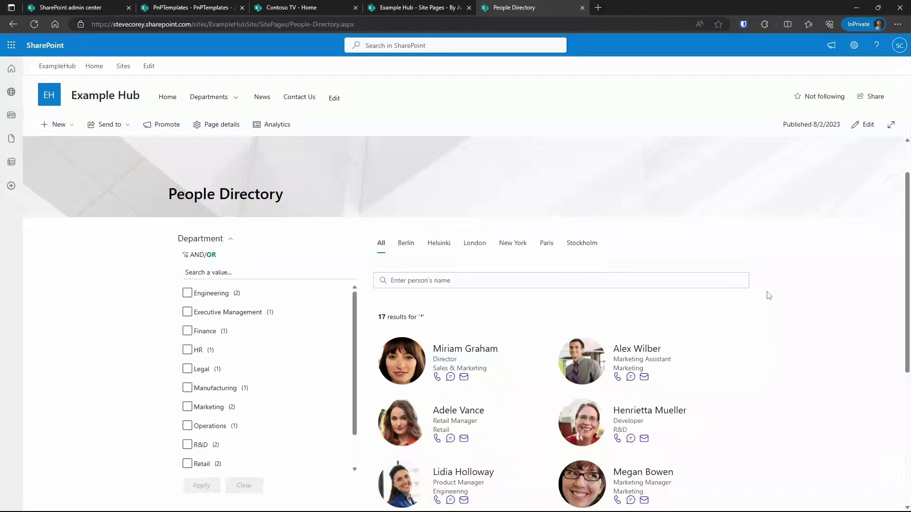
# - Switch to the PnPTemplates library tab, then back to the People Directory page
pyautogui.click(220, 7)
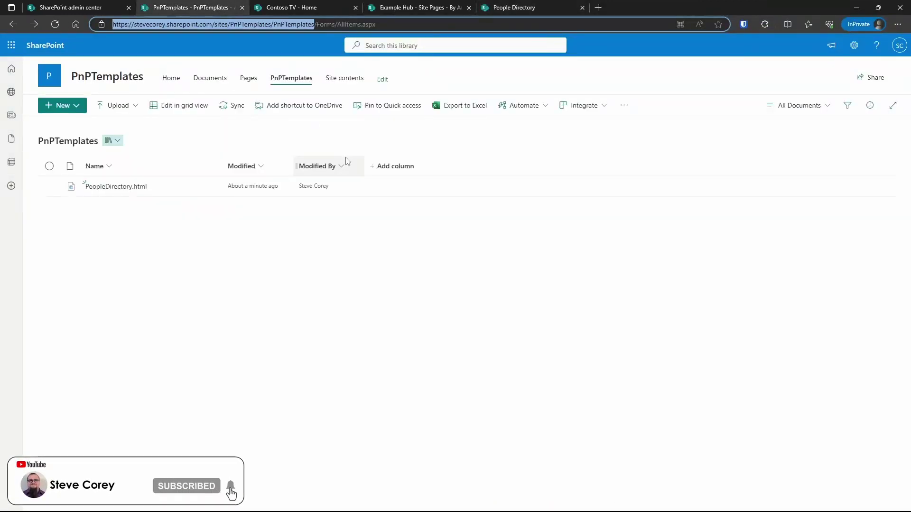
pyautogui.click(514, 8)
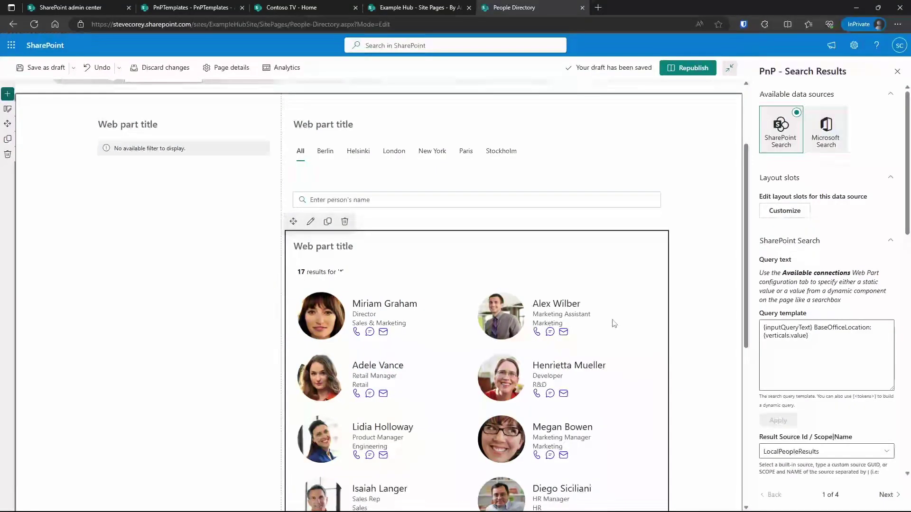
# - From settings page 4, export the web part's raw properties as webpartproperties.json
pyautogui.click(887, 495)
pyautogui.click(887, 495)
pyautogui.click(887, 495)
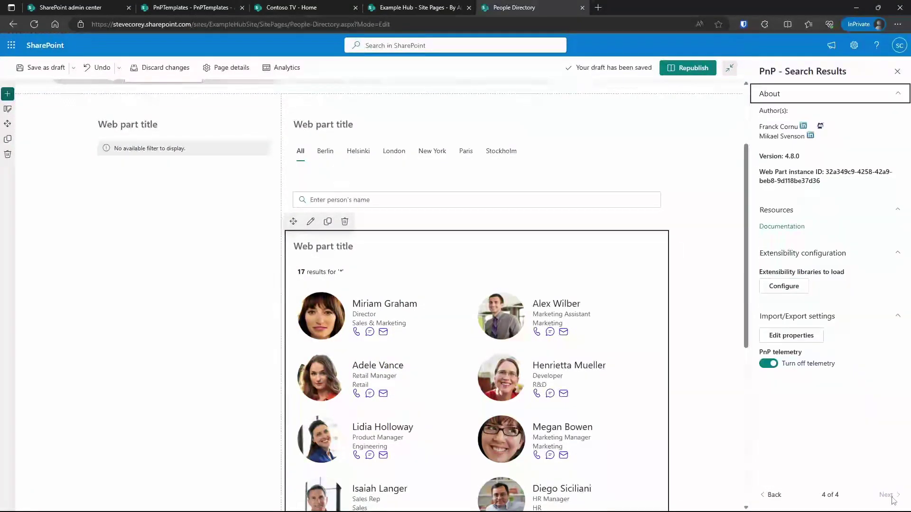
pyautogui.click(797, 340)
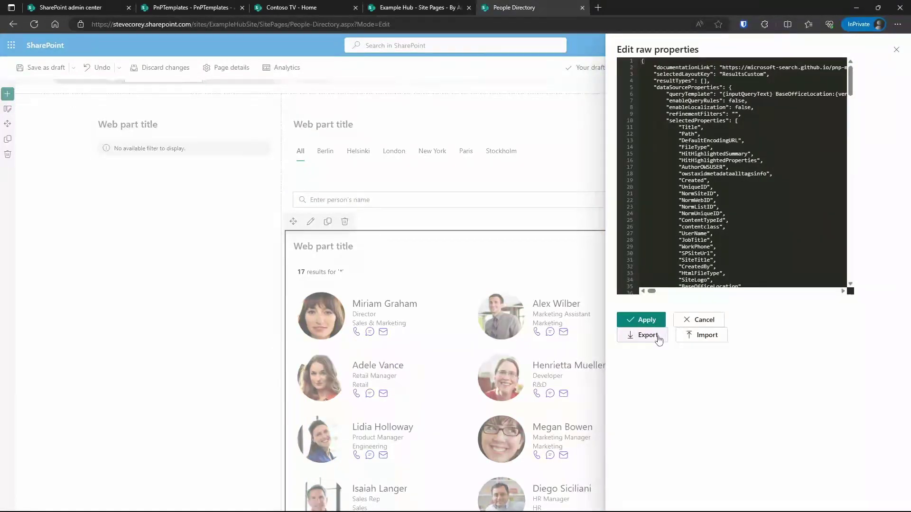
pyautogui.click(648, 335)
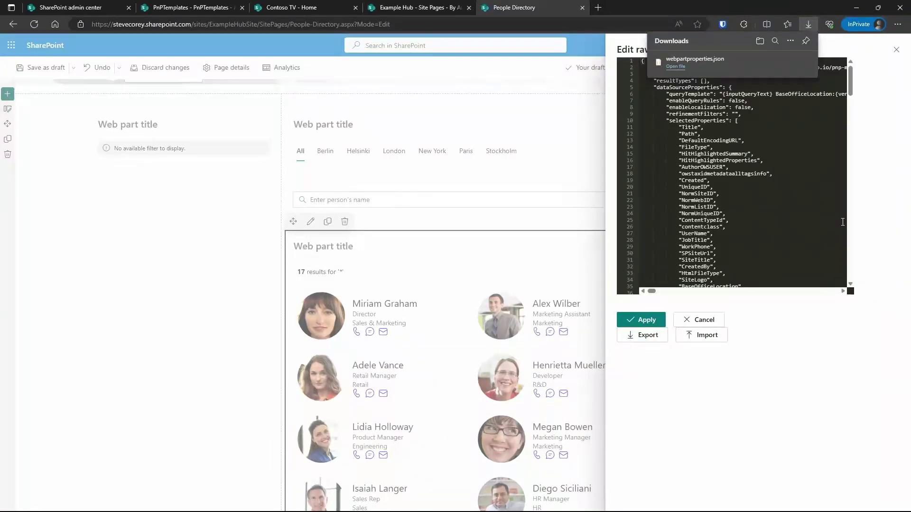
pyautogui.moveTo(852, 84); pyautogui.dragTo(857, 136)
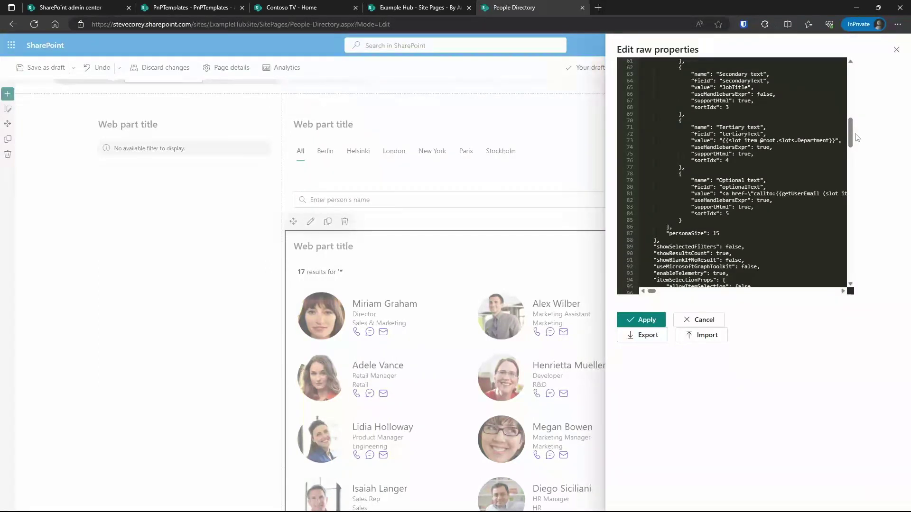